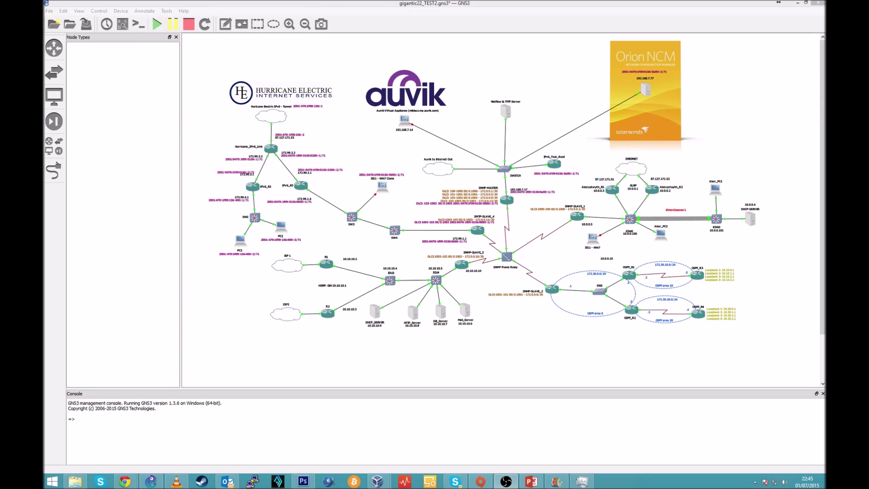
Step: Bring Task Manager over the canvas to review the CPU performance figures, then minimize it
{"action": "left_click", "coordinate": [581, 481]}
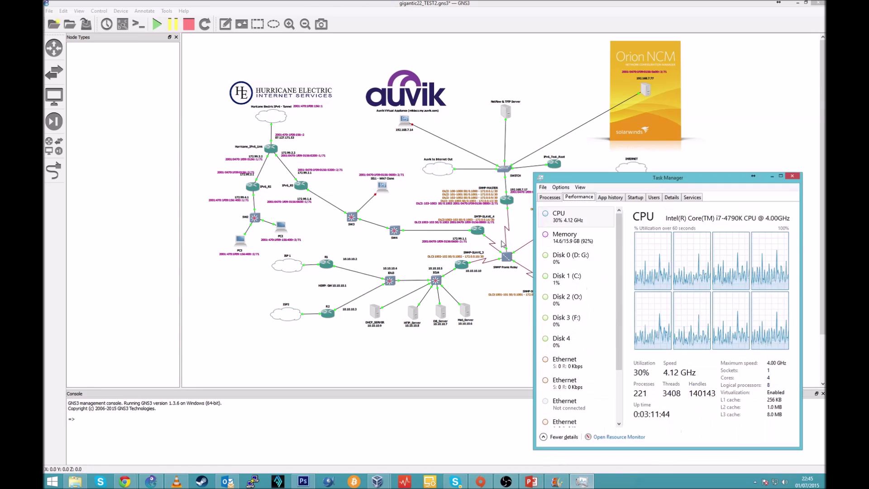
{"action": "left_click_drag", "start_coordinate": [696, 179], "coordinate": [566, 85]}
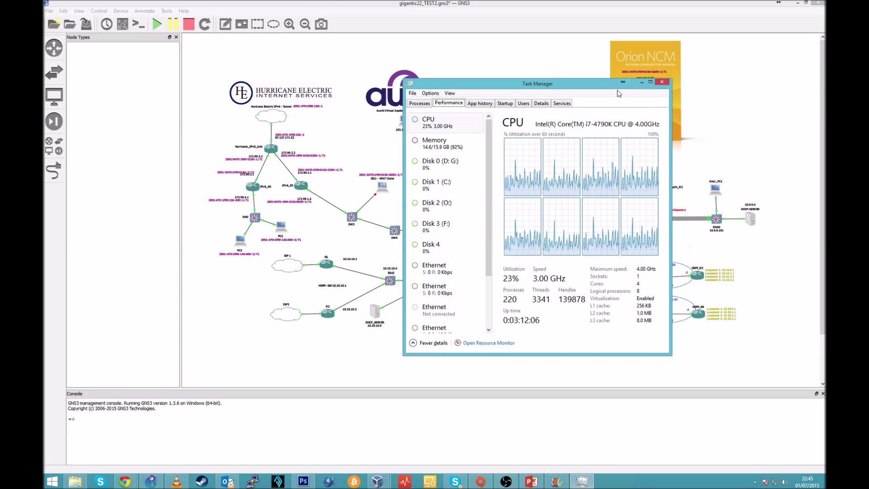
{"action": "left_click", "coordinate": [642, 83]}
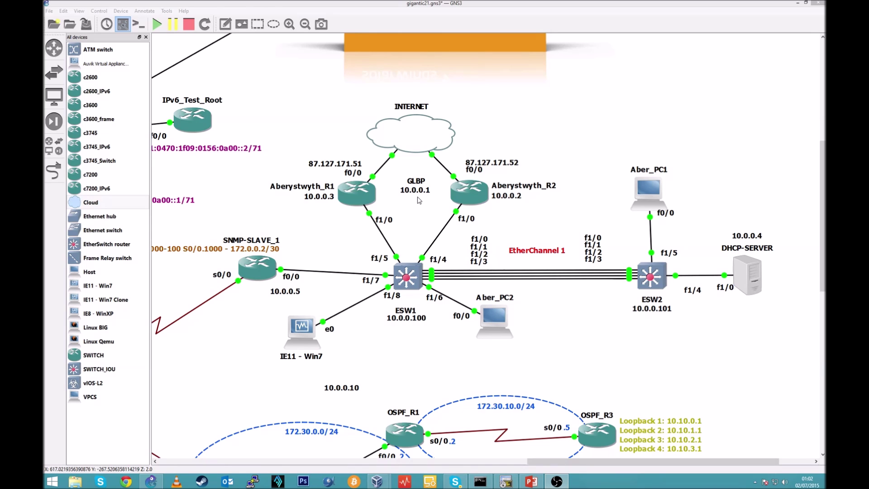
{"action": "right_click", "coordinate": [405, 132]}
{"action": "left_click", "coordinate": [422, 136]}
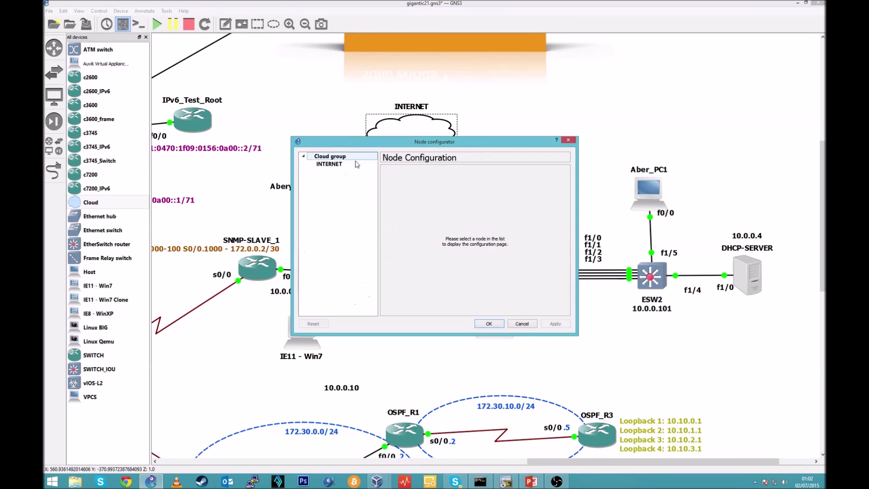
{"action": "left_click", "coordinate": [347, 164]}
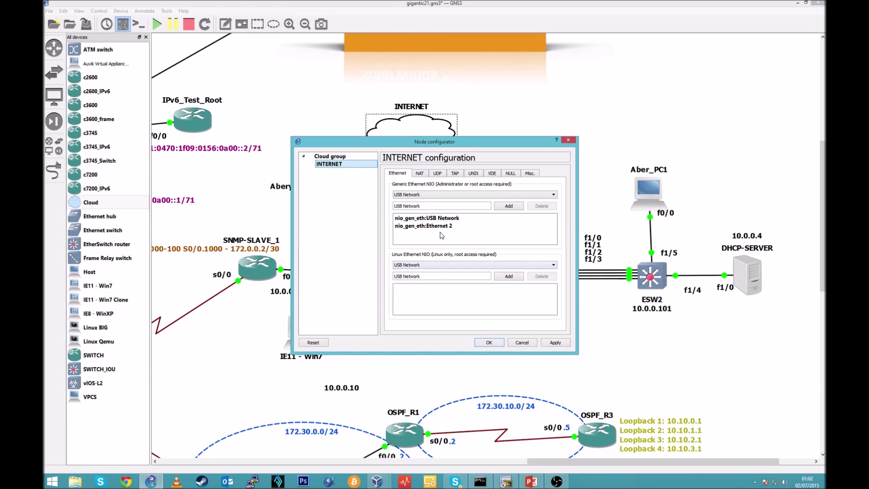
{"action": "left_click", "coordinate": [526, 345]}
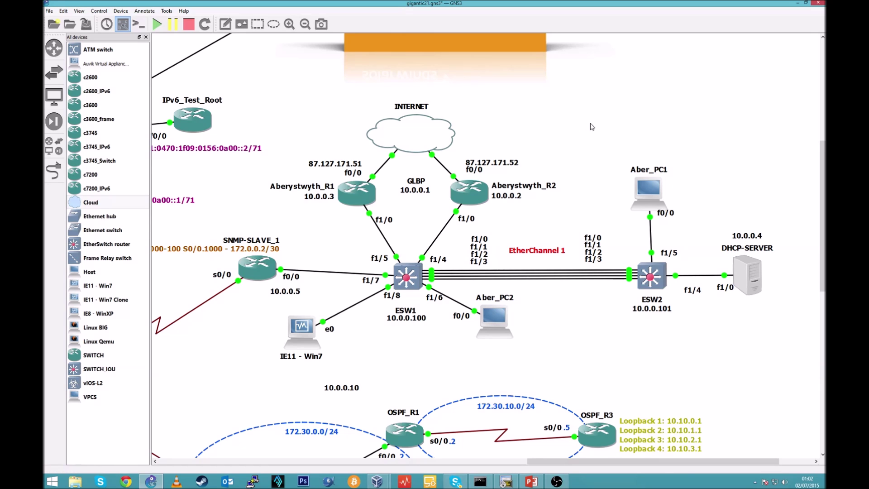
{"action": "mouse_move", "coordinate": [407, 279]}
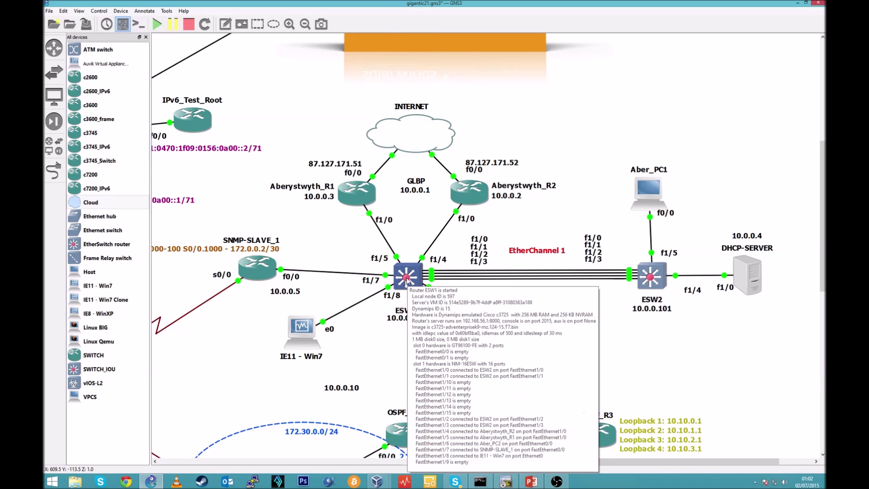
{"action": "mouse_move", "coordinate": [652, 290]}
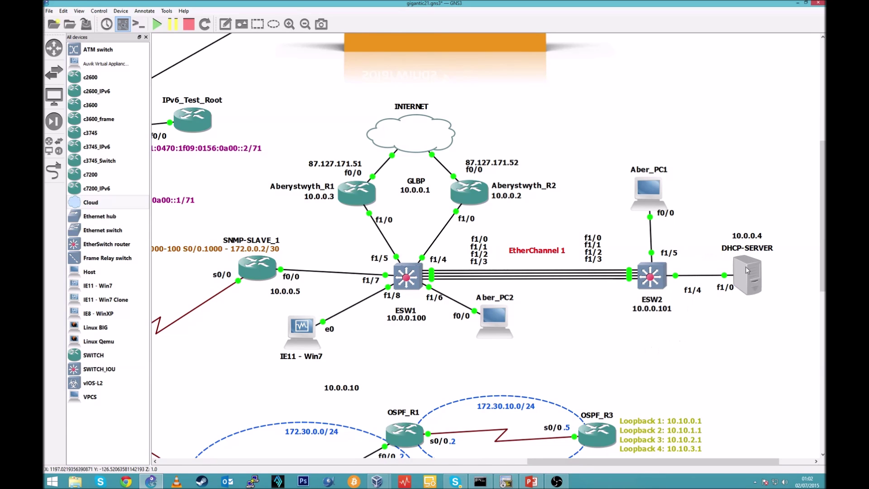
{"action": "mouse_move", "coordinate": [751, 290]}
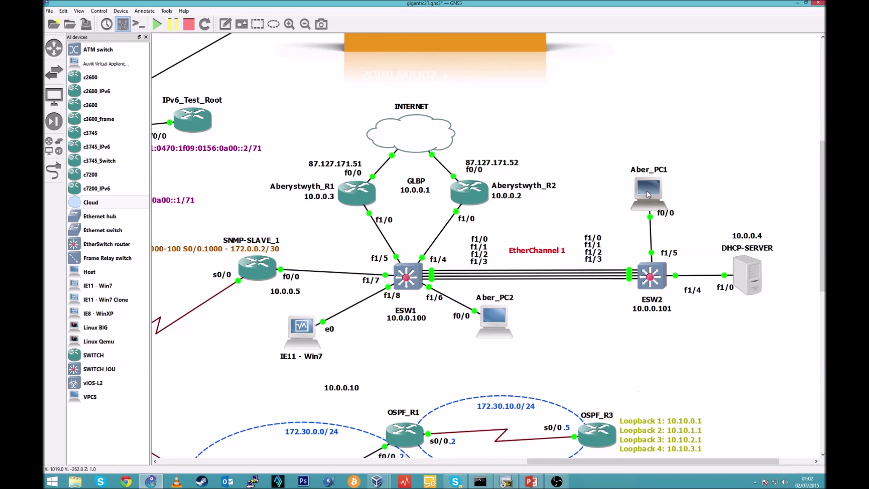
{"action": "mouse_move", "coordinate": [637, 201]}
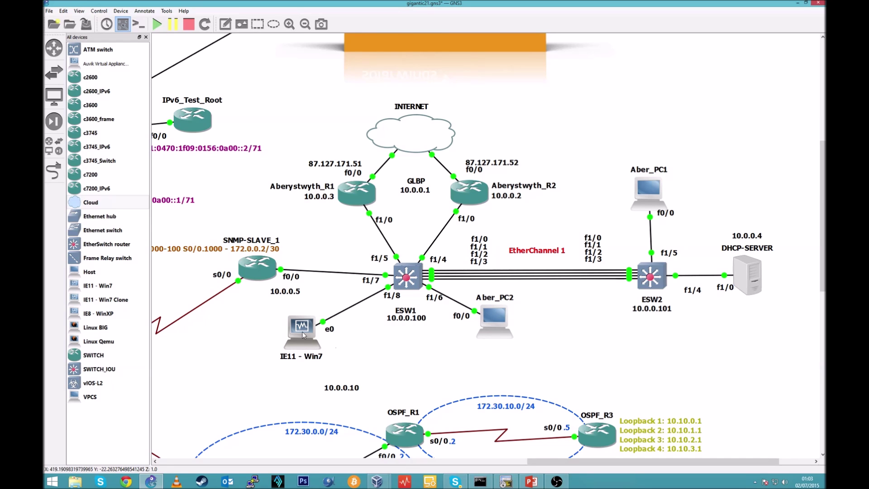
{"action": "mouse_move", "coordinate": [303, 335]}
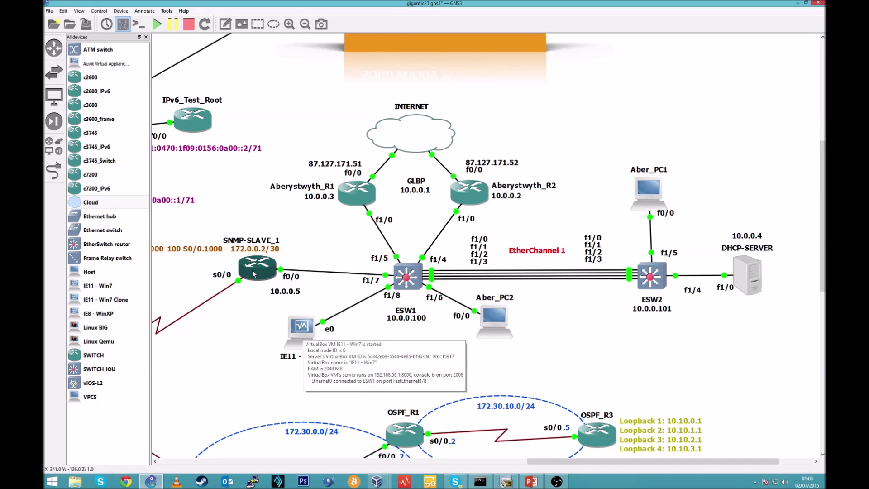
{"action": "mouse_move", "coordinate": [254, 269]}
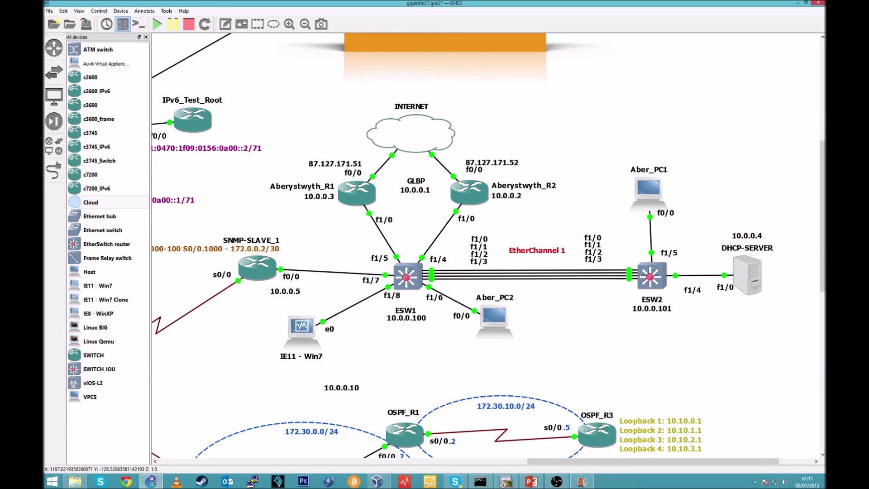
Step: From the DHCP-SERVER console, run a traceroute to 172.99.4.1 and move the console aside
{"action": "double_click", "coordinate": [747, 274]}
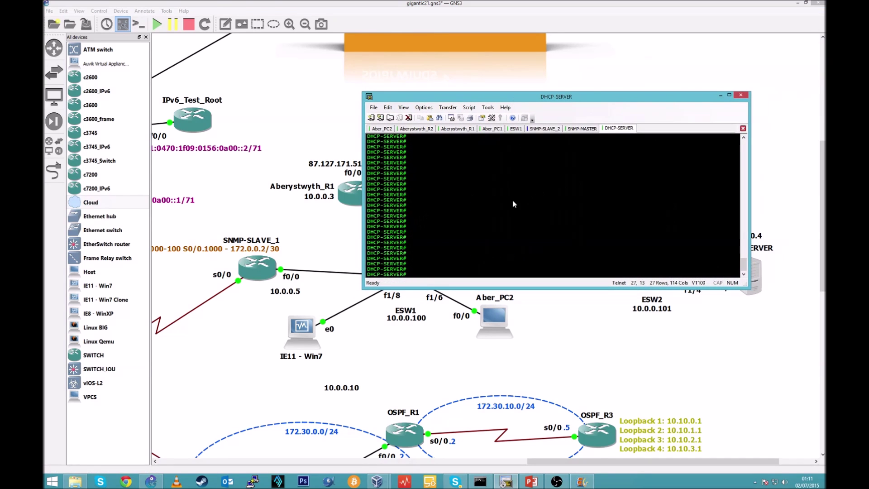
{"action": "type", "text": "traceroute 172.99.4.1"}
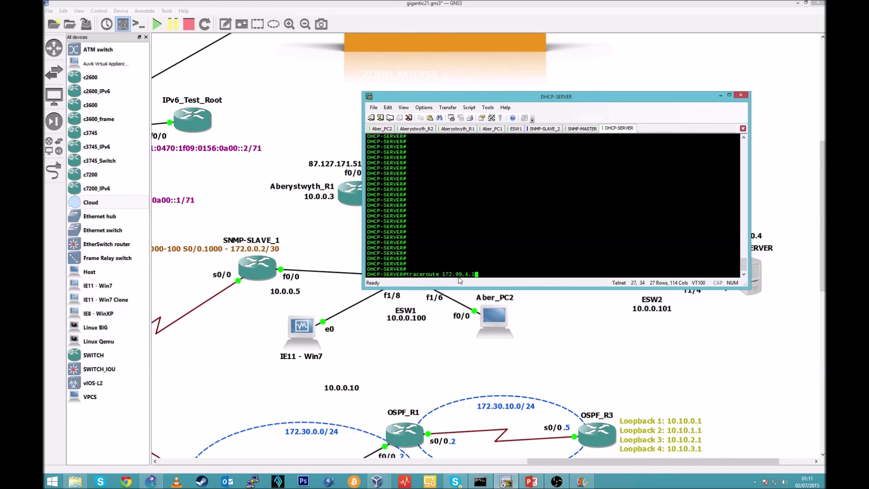
{"action": "key", "text": "Return"}
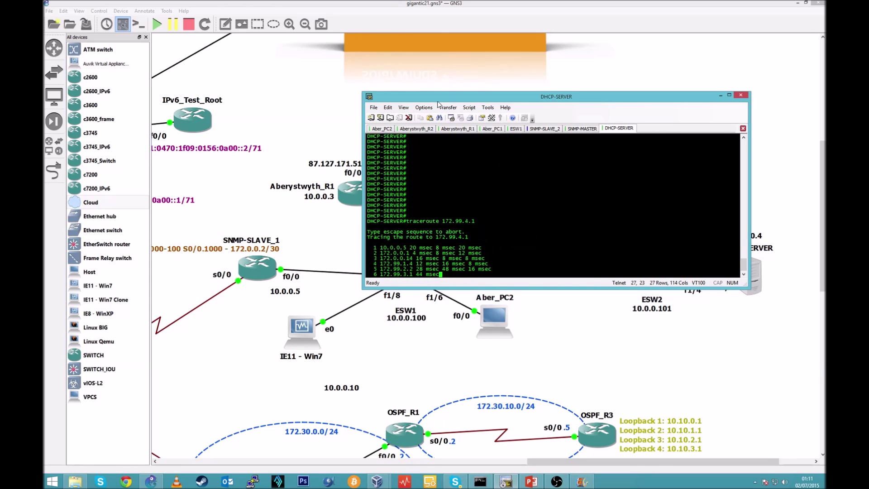
{"action": "left_click_drag", "start_coordinate": [397, 99], "coordinate": [658, 10]}
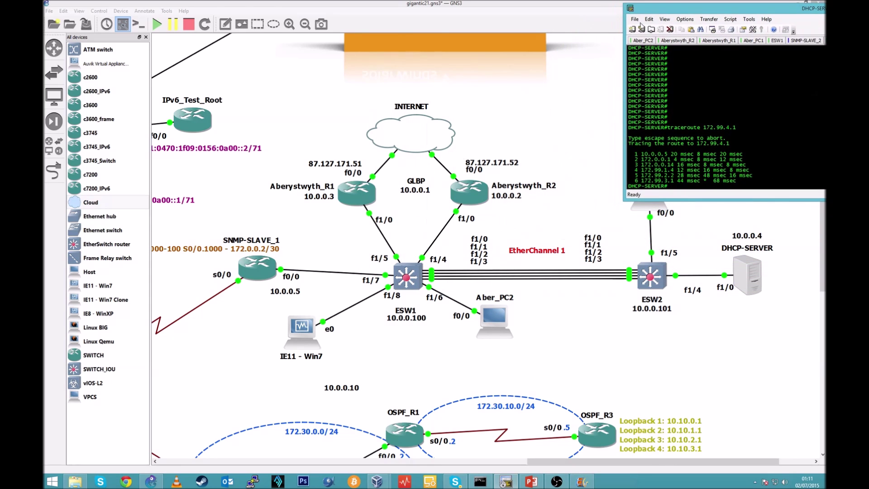
Step: Bring the GNS3 topology forward and pan across it
{"action": "left_click", "coordinate": [581, 464]}
{"action": "left_click_drag", "start_coordinate": [580, 464], "coordinate": [422, 467]}
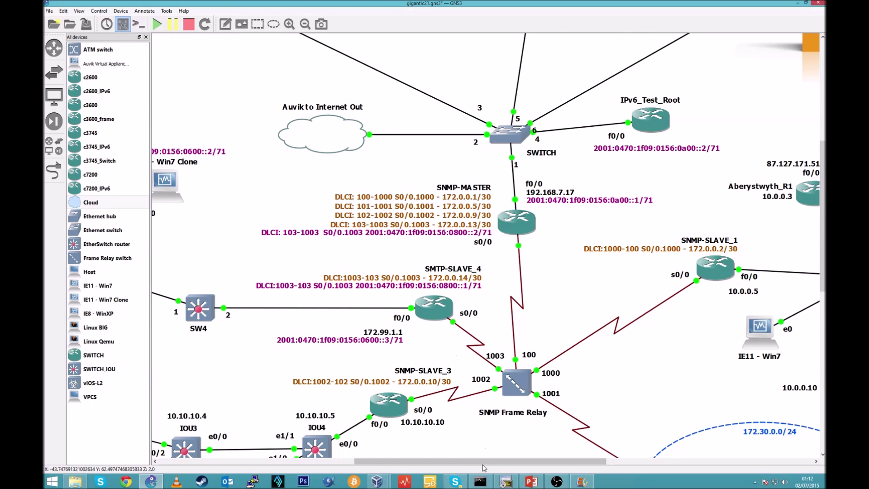
{"action": "left_click_drag", "start_coordinate": [483, 462], "coordinate": [319, 463]}
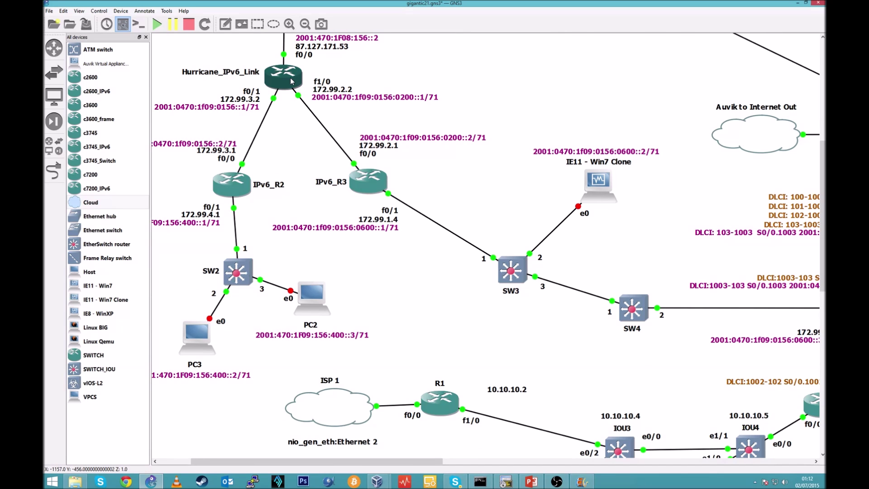
{"action": "mouse_move", "coordinate": [286, 80]}
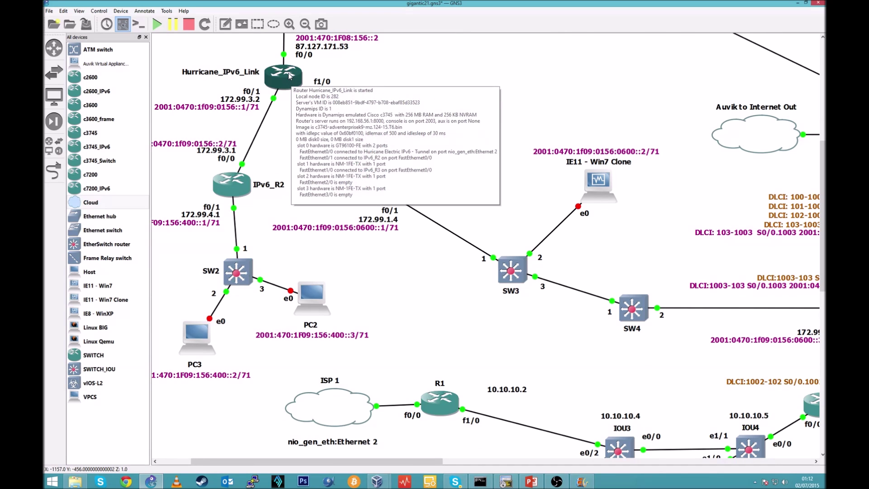
{"action": "mouse_move", "coordinate": [238, 181]}
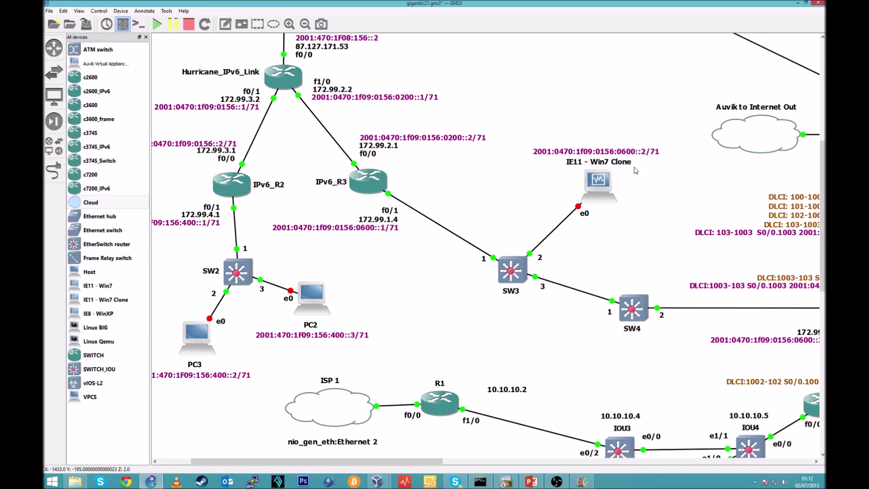
Step: From the DHCP-SERVER console, ping 10.10.0.1
{"action": "key", "text": "alt+Tab"}
{"action": "left_click_drag", "start_coordinate": [724, 8], "coordinate": [470, 85]}
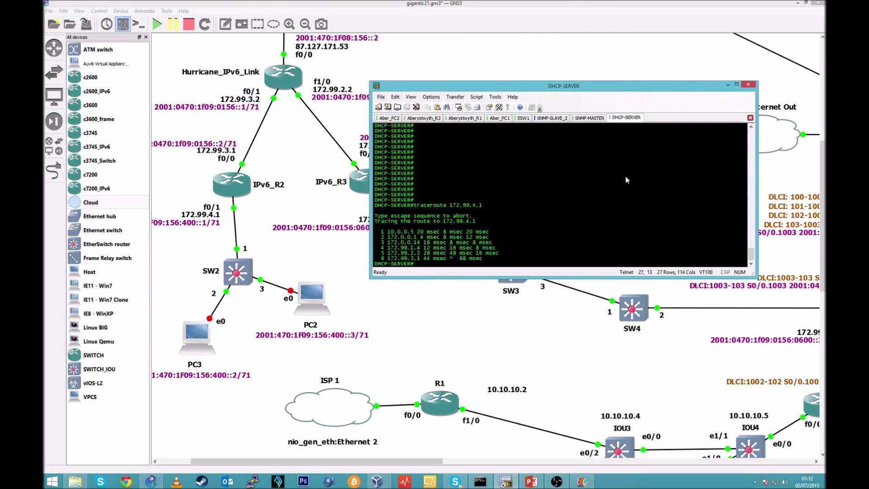
{"action": "type", "text": "ping 10.10.0.1"}
{"action": "key", "text": "Return"}
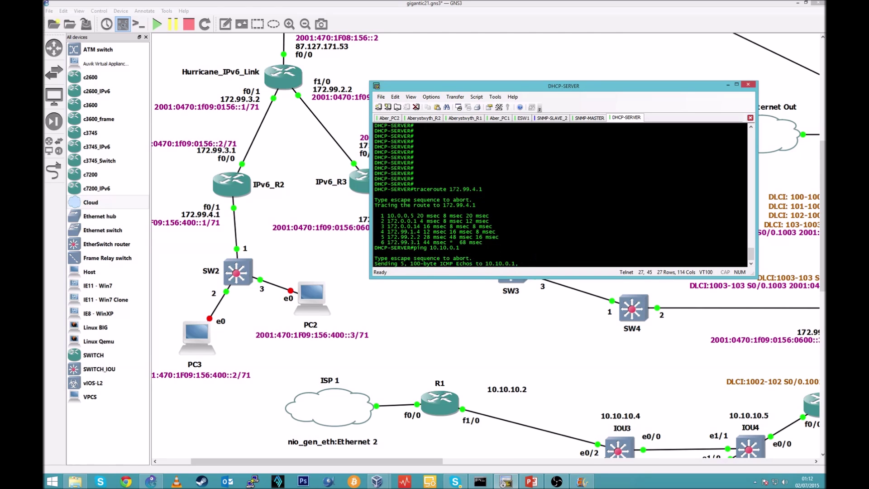
Step: Bring the topology back in front and pan to the EtherChannel and SNMP Frame Relay section
{"action": "left_click", "coordinate": [575, 42]}
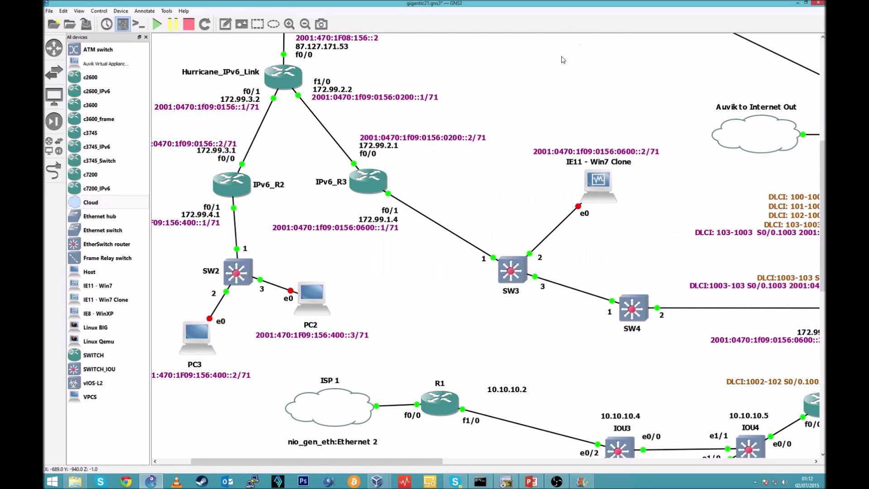
{"action": "left_click_drag", "start_coordinate": [435, 460], "coordinate": [766, 478]}
{"action": "scroll", "coordinate": [665, 380], "scroll_direction": "down", "scroll_amount": 1}
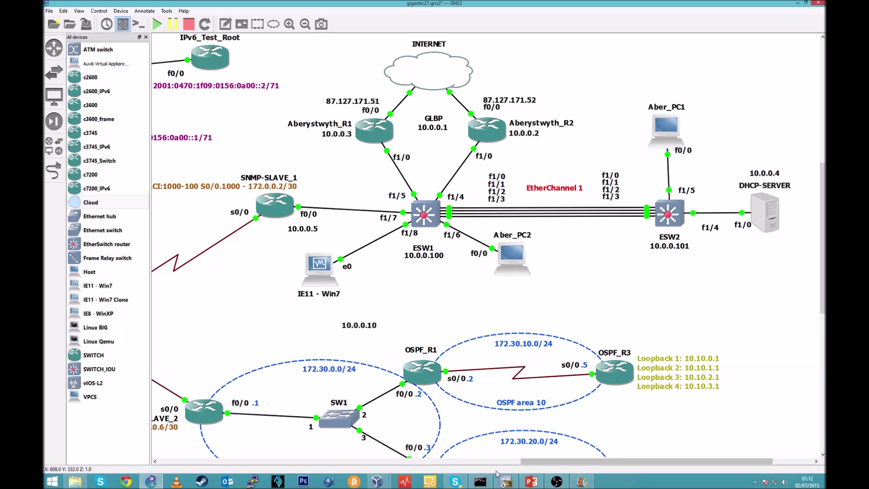
{"action": "left_click_drag", "start_coordinate": [647, 461], "coordinate": [533, 461]}
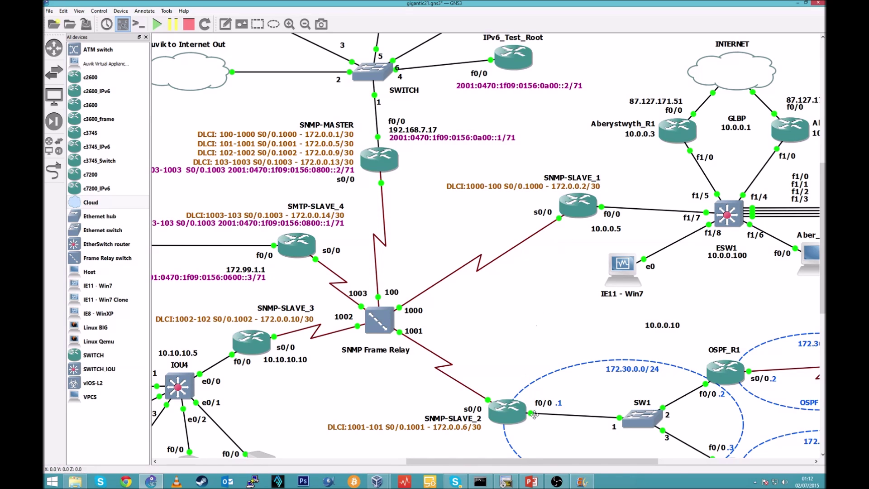
{"action": "left_click_drag", "start_coordinate": [541, 460], "coordinate": [691, 459]}
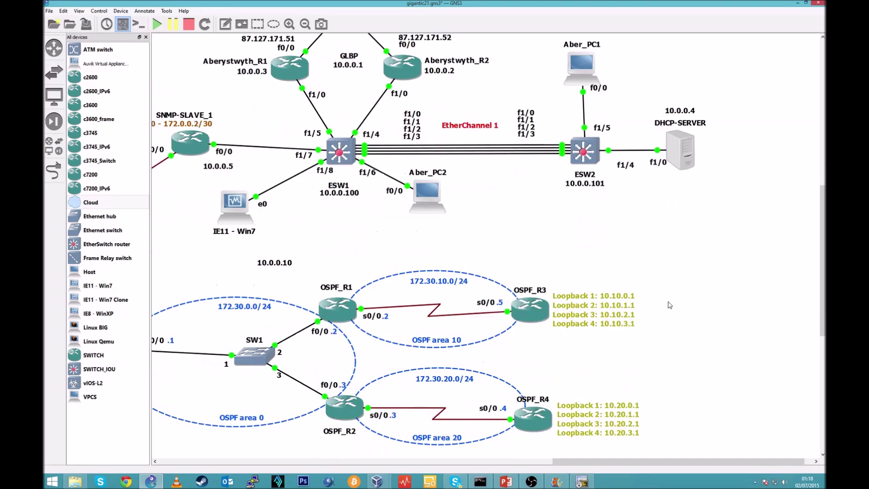
Step: Scroll to the OSPF areas and reposition the OSPF_R3 console showing its successful ping to 172.99.4.1
{"action": "scroll", "coordinate": [670, 305], "scroll_direction": "down", "scroll_amount": 3}
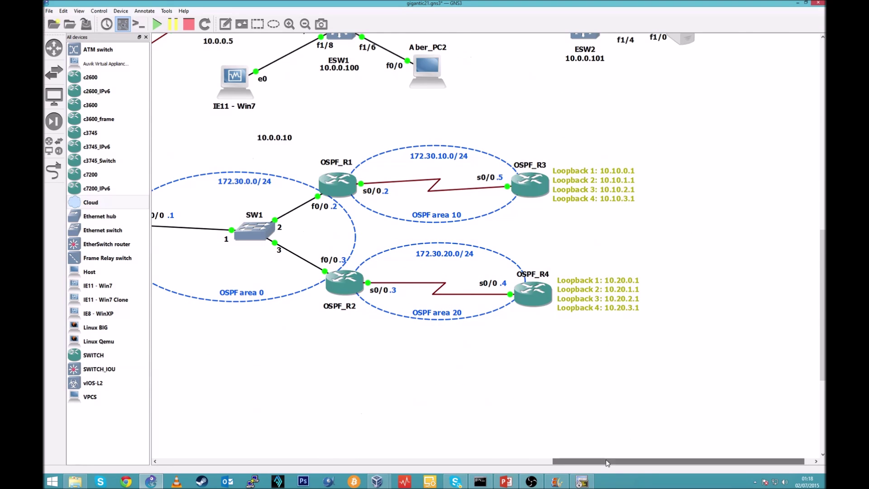
{"action": "left_click_drag", "start_coordinate": [607, 461], "coordinate": [559, 462]}
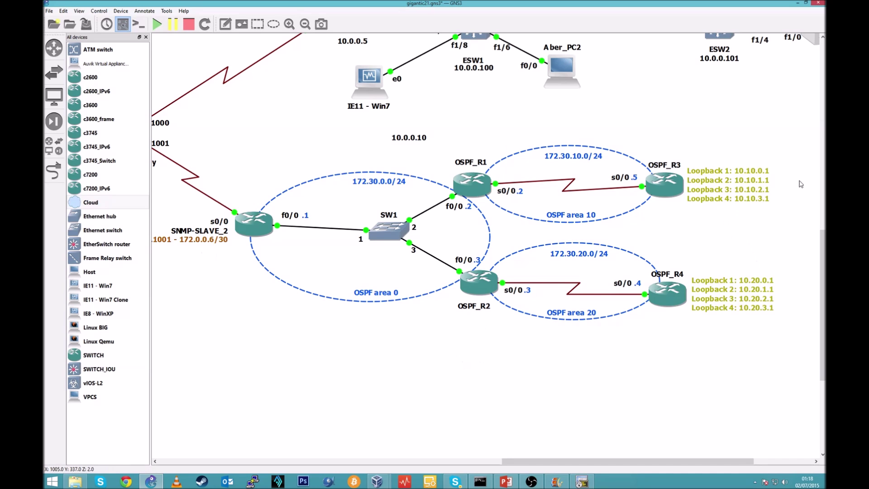
{"action": "key", "text": "alt+Tab"}
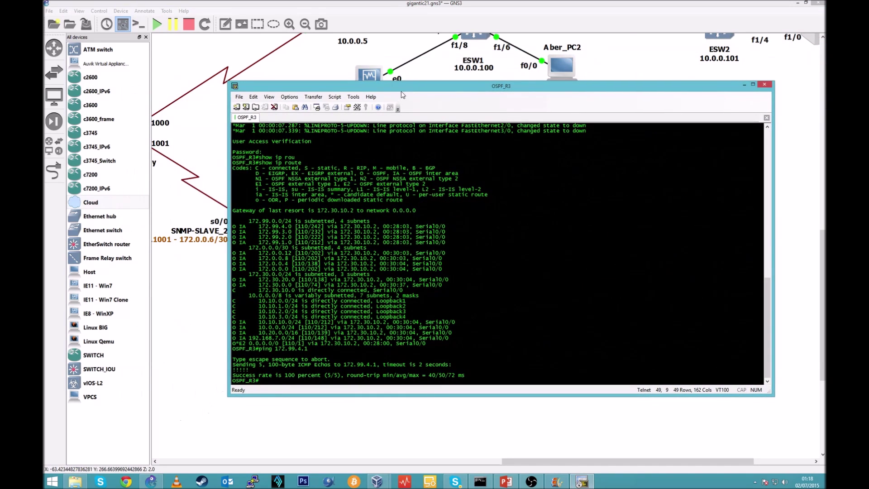
{"action": "left_click_drag", "start_coordinate": [403, 91], "coordinate": [416, 361]}
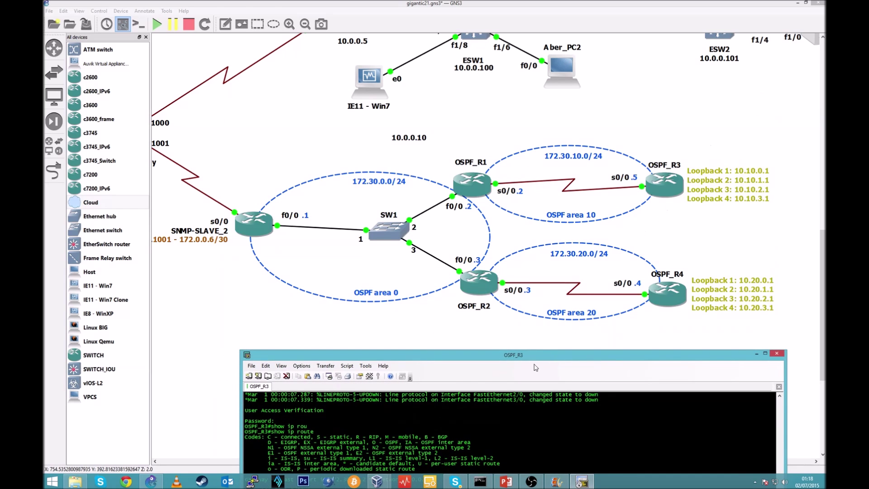
{"action": "left_click_drag", "start_coordinate": [534, 356], "coordinate": [507, 93]}
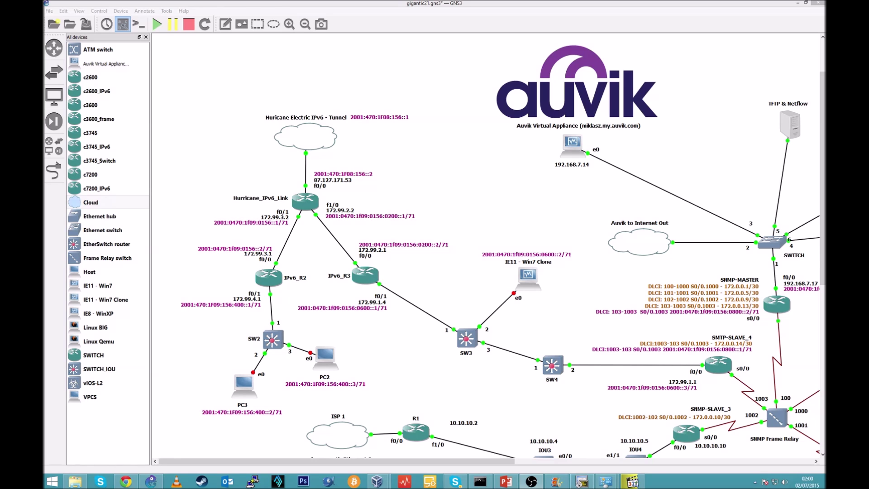
Step: Restore the Chrome window with the Hurricane Electric Tunnel Details page
{"action": "left_click", "coordinate": [126, 482]}
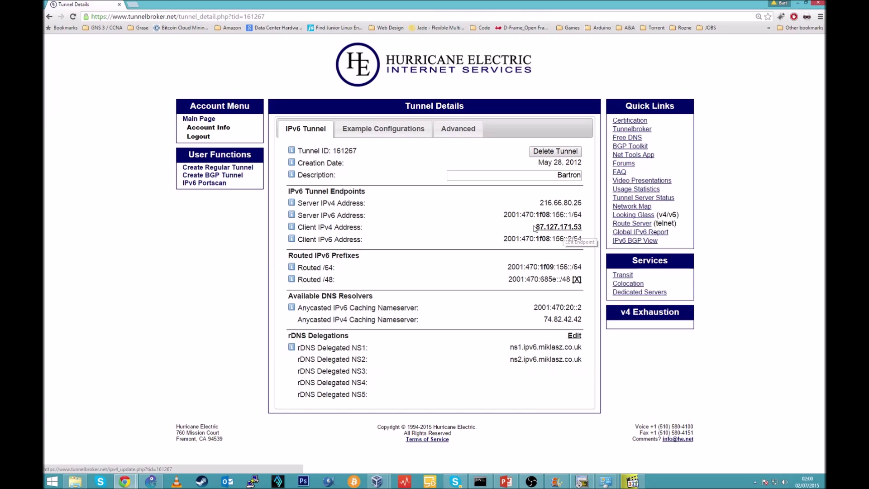
Step: Check the tunnel's Cisco IOS example configuration, return to the IPv6 Tunnel tab, then put Chrome away
{"action": "left_click", "coordinate": [381, 130]}
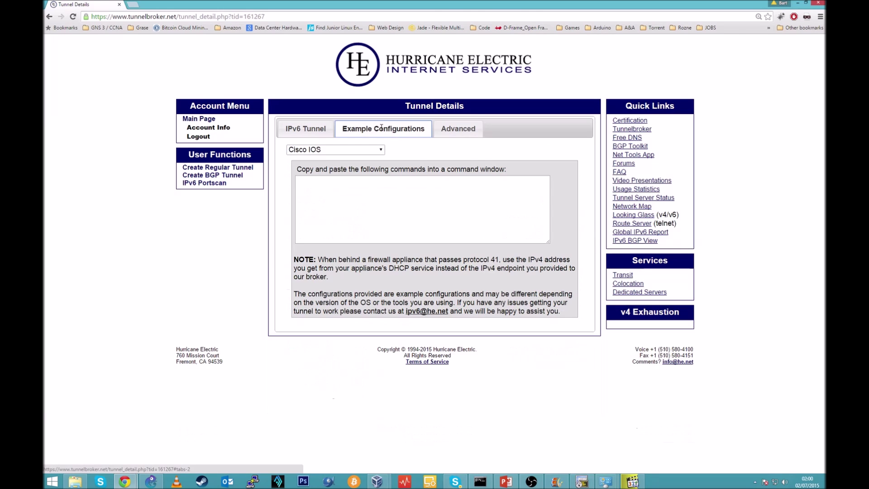
{"action": "left_click", "coordinate": [306, 151]}
{"action": "left_click", "coordinate": [322, 190]}
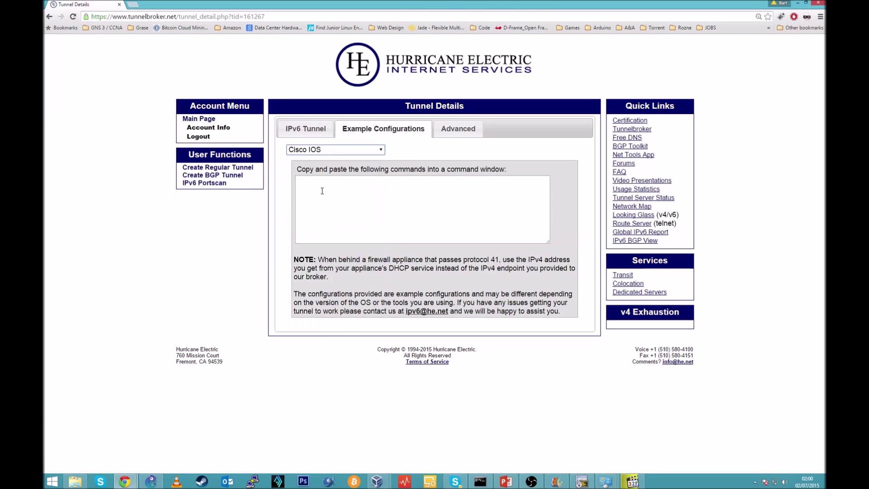
{"action": "left_click", "coordinate": [305, 130]}
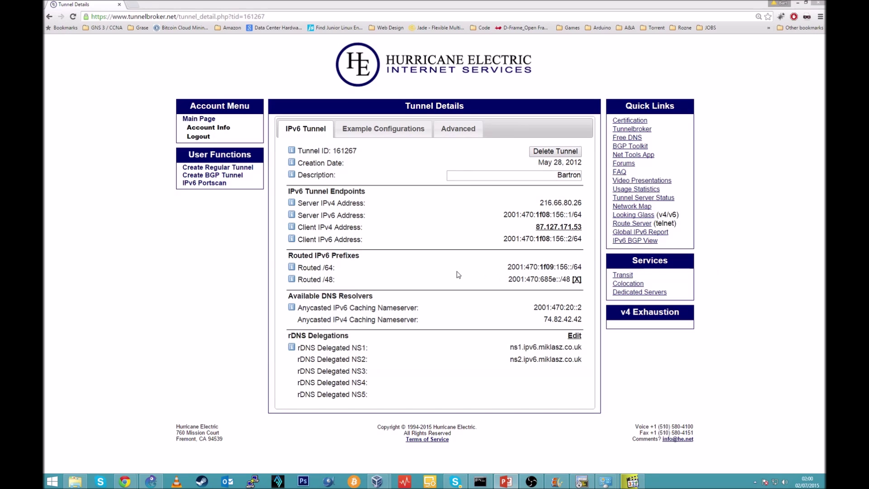
{"action": "left_click", "coordinate": [798, 3]}
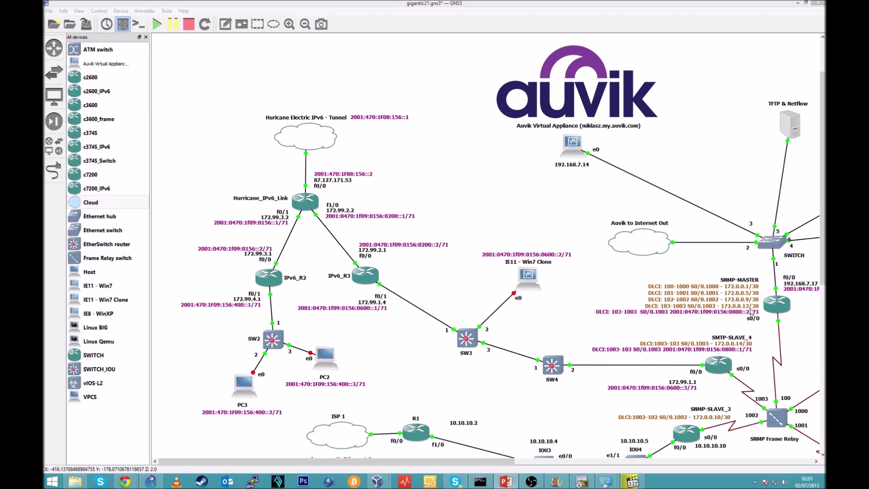
Step: Inspect the SubnetOnline IPv6 traceroute hops, marking the 200::2 and 800::2 addresses, then return to GNS3
{"action": "key", "text": "alt+Tab"}
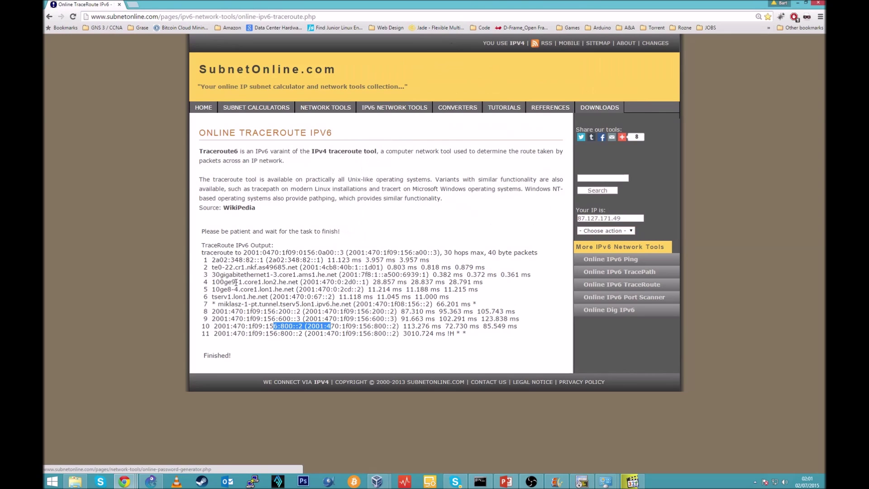
{"action": "left_click", "coordinate": [303, 281]}
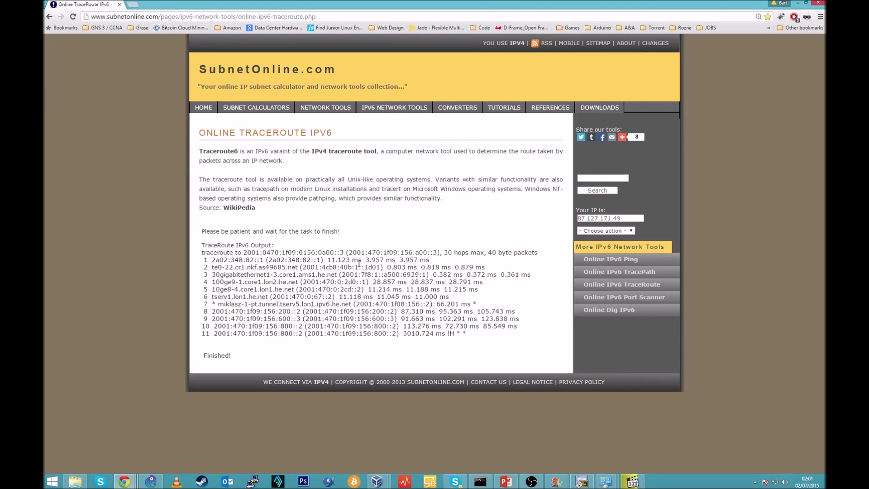
{"action": "left_click_drag", "start_coordinate": [240, 239], "coordinate": [356, 304]}
{"action": "key", "text": "super+Down"}
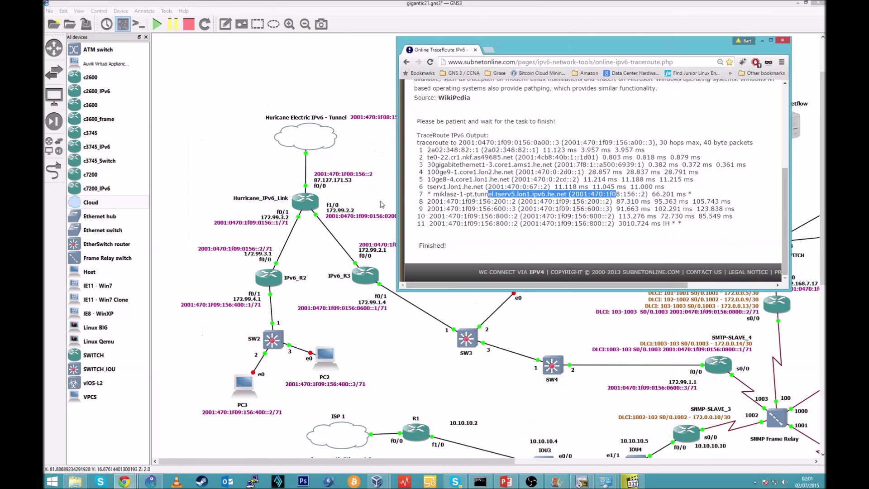
{"action": "left_click_drag", "start_coordinate": [494, 201], "coordinate": [516, 208]}
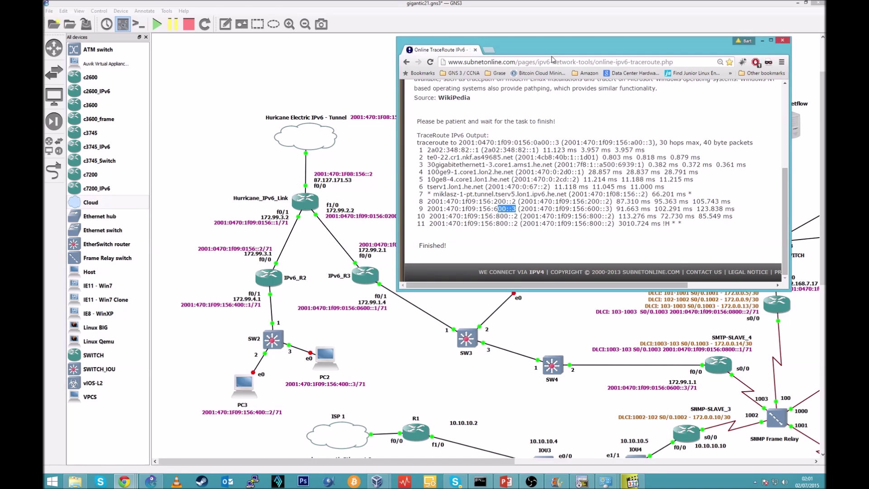
{"action": "left_click_drag", "start_coordinate": [552, 52], "coordinate": [372, 78]}
{"action": "left_click_drag", "start_coordinate": [317, 243], "coordinate": [343, 249]}
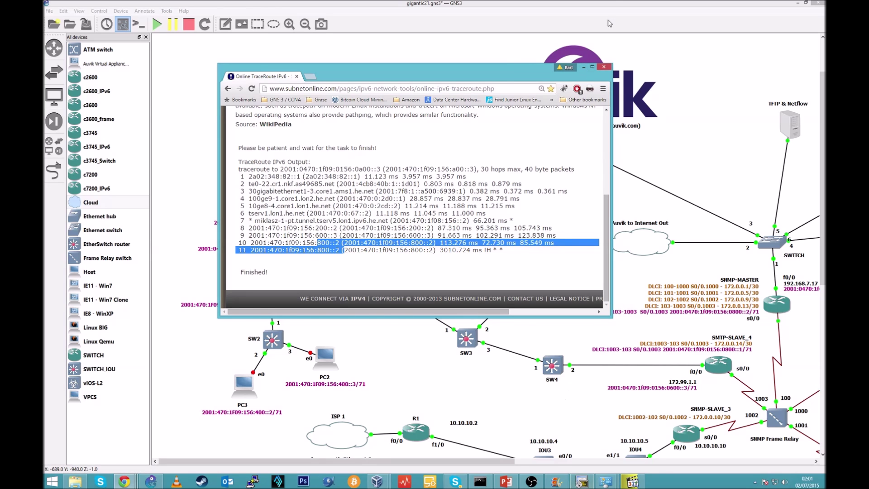
{"action": "left_click", "coordinate": [605, 482]}
{"action": "mouse_move", "coordinate": [605, 483]}
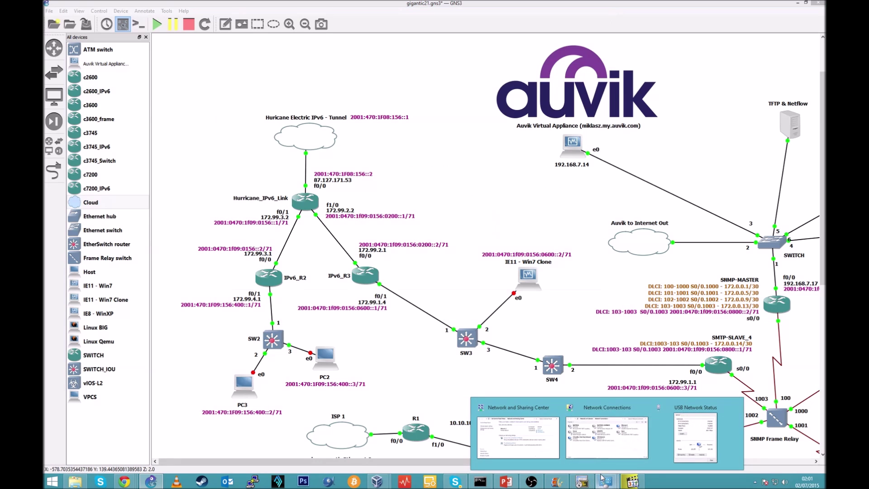
{"action": "left_click", "coordinate": [696, 432]}
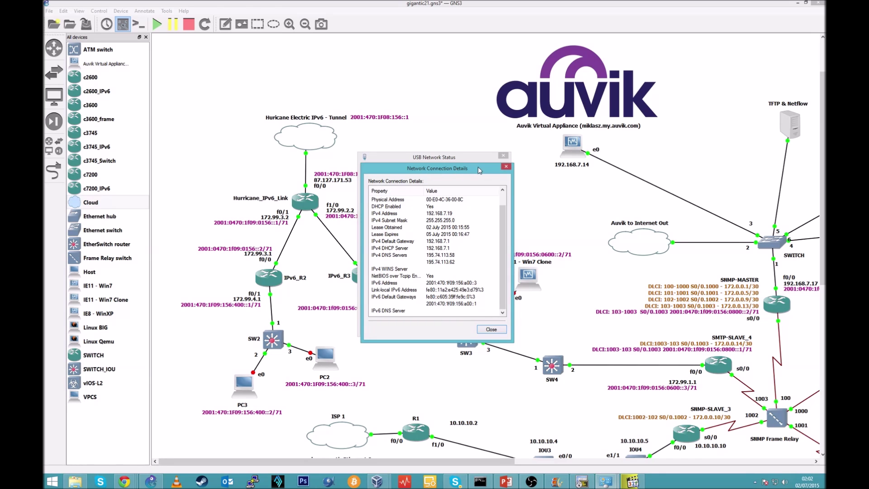
{"action": "mouse_move", "coordinate": [480, 171]}
{"action": "left_mouse_down"}
{"action": "mouse_move", "coordinate": [489, 242]}
{"action": "mouse_move", "coordinate": [681, 207]}
{"action": "mouse_move", "coordinate": [486, 171]}
{"action": "left_mouse_up"}
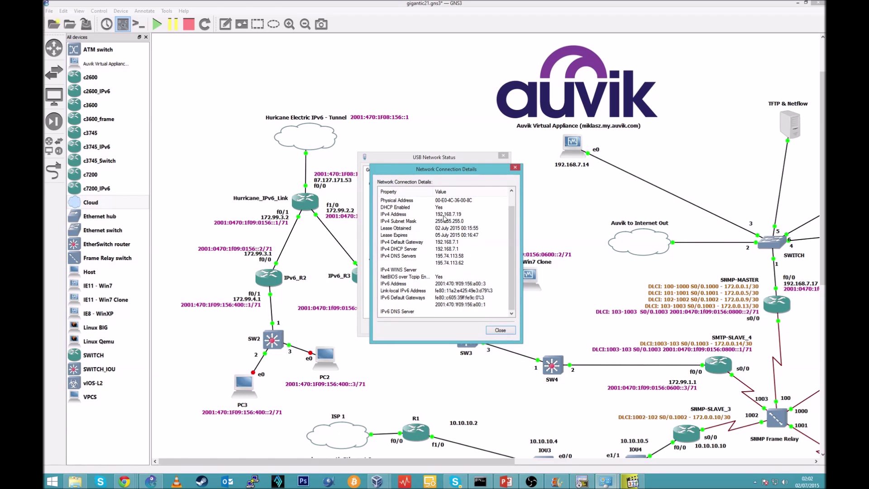
Step: Close the Network Connection Details dialog
{"action": "left_click", "coordinate": [501, 330]}
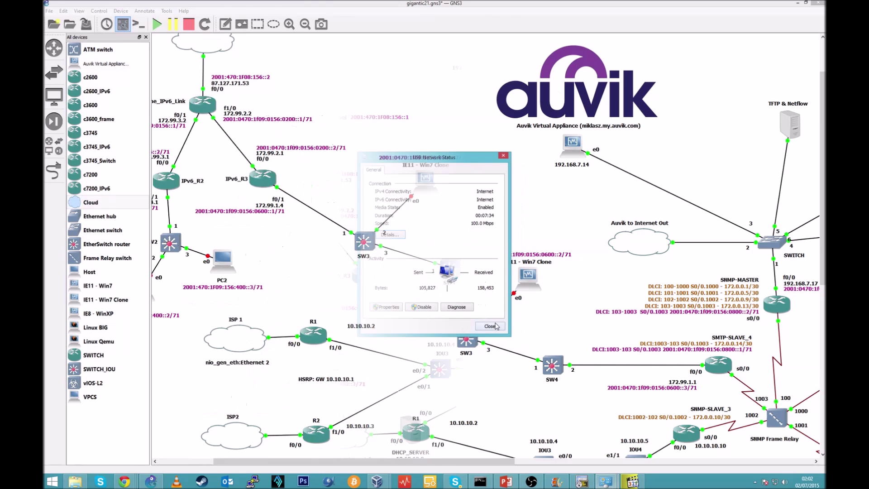